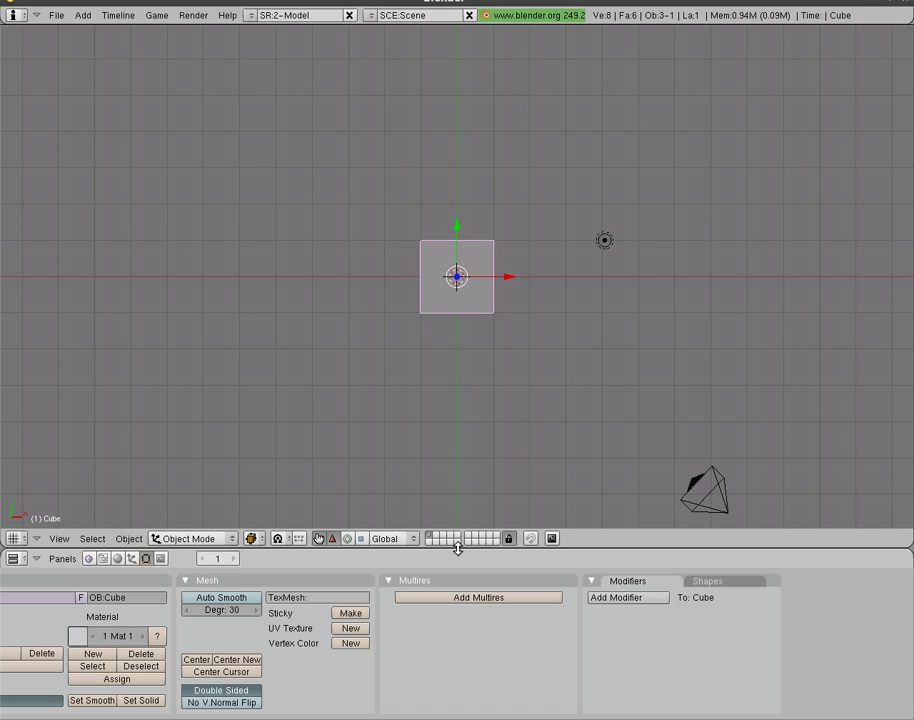
# Split the 3D view vertically into two halves and show the camera view in one of them.
pyautogui.rightClick(457, 548)
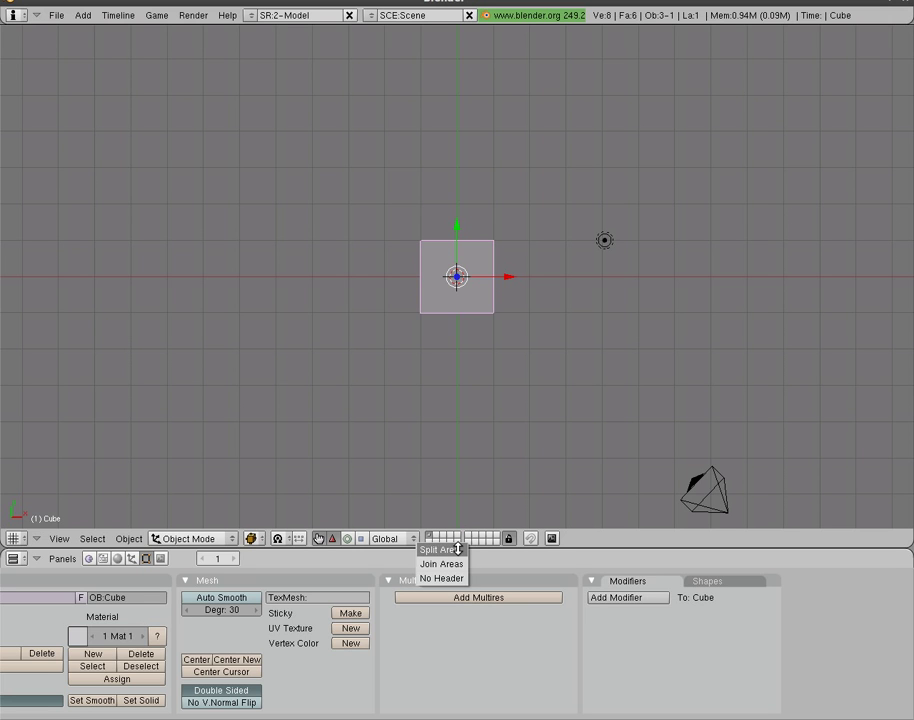
pyautogui.click(457, 549)
pyautogui.click(458, 524)
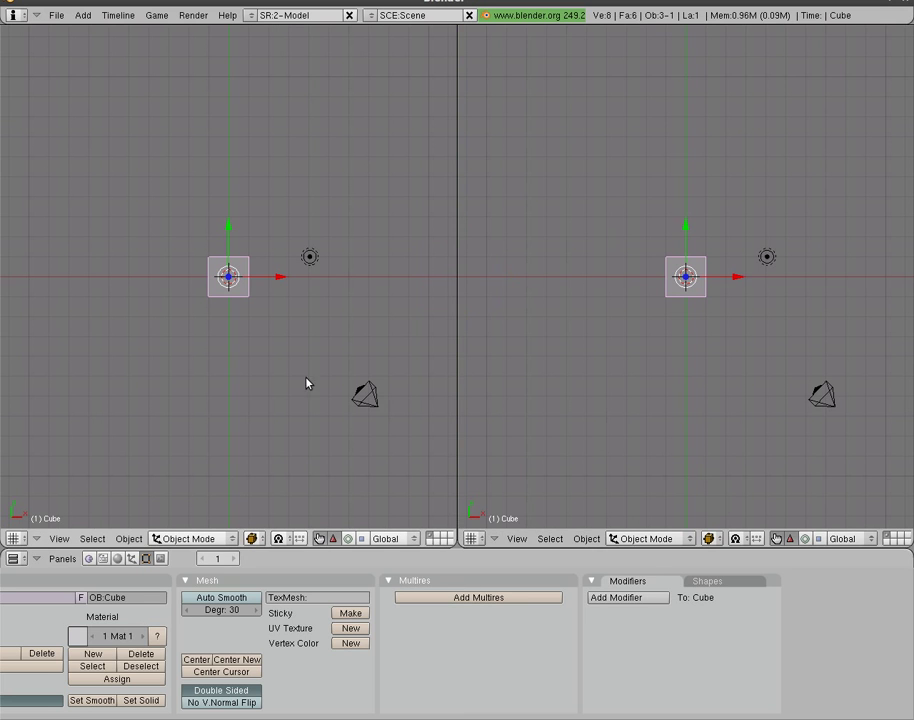
pyautogui.press('KP_0')
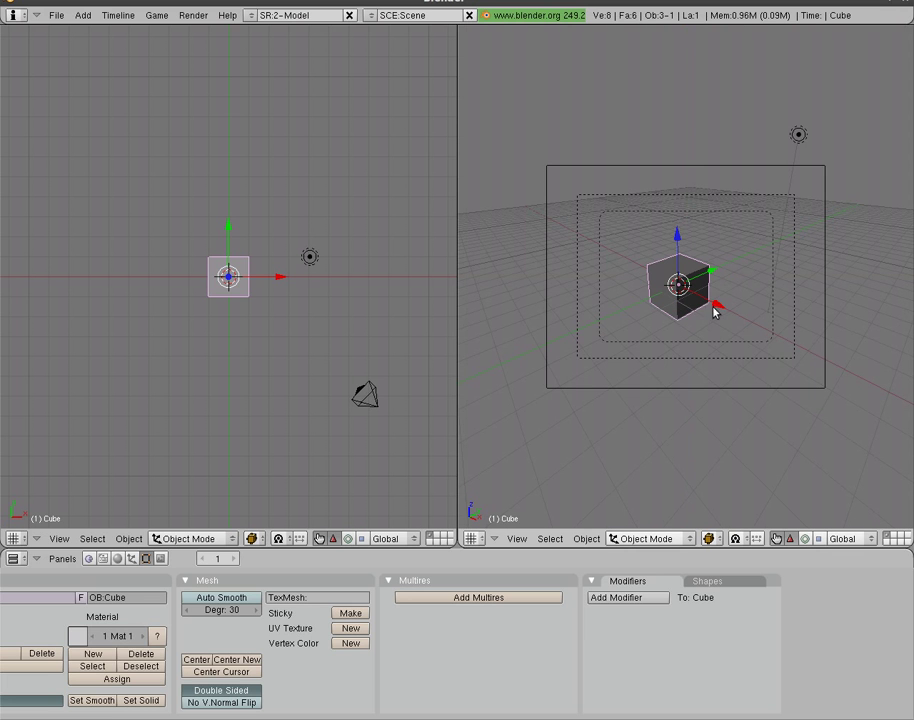
# Display both viewports in wireframe and set the non-camera viewport to front view.
pyautogui.press('z')
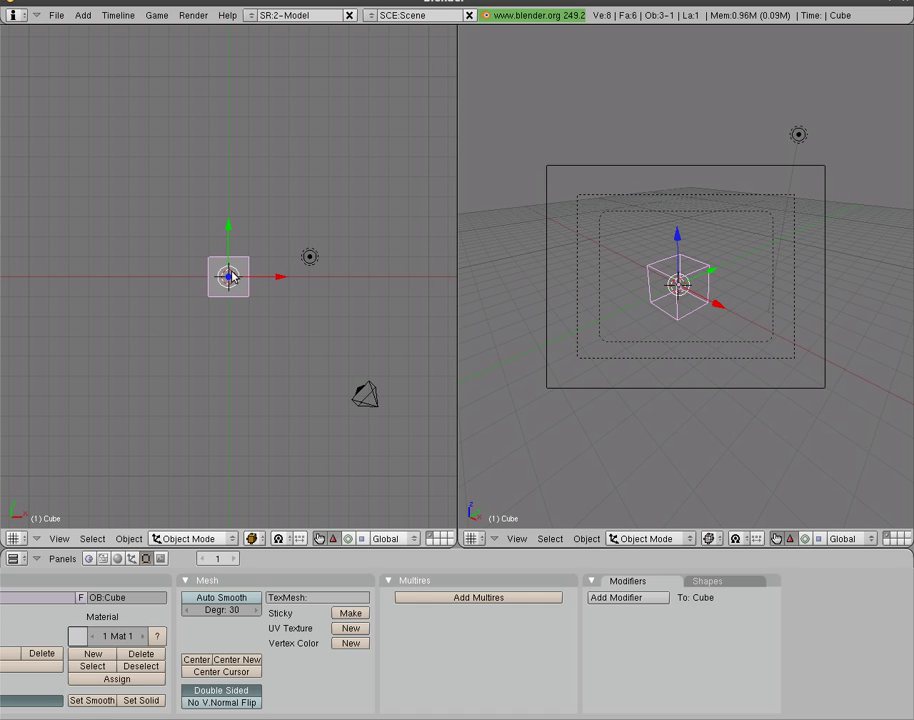
pyautogui.press('z')
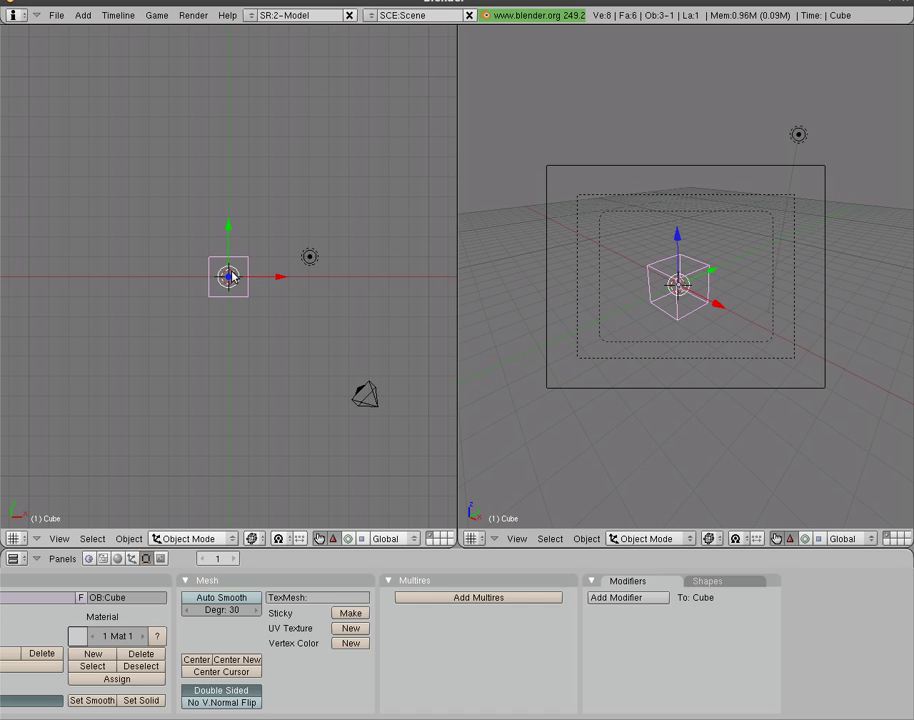
pyautogui.press('KP_1')
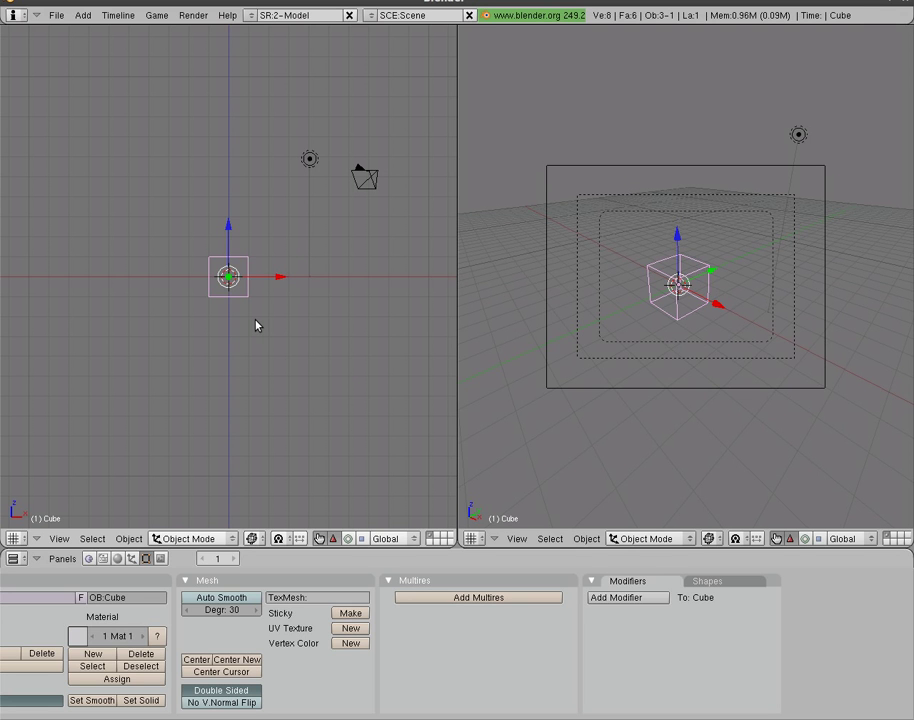
# Scale the default cube up uniformly to about 2.5 times its size.
pyautogui.press('s')
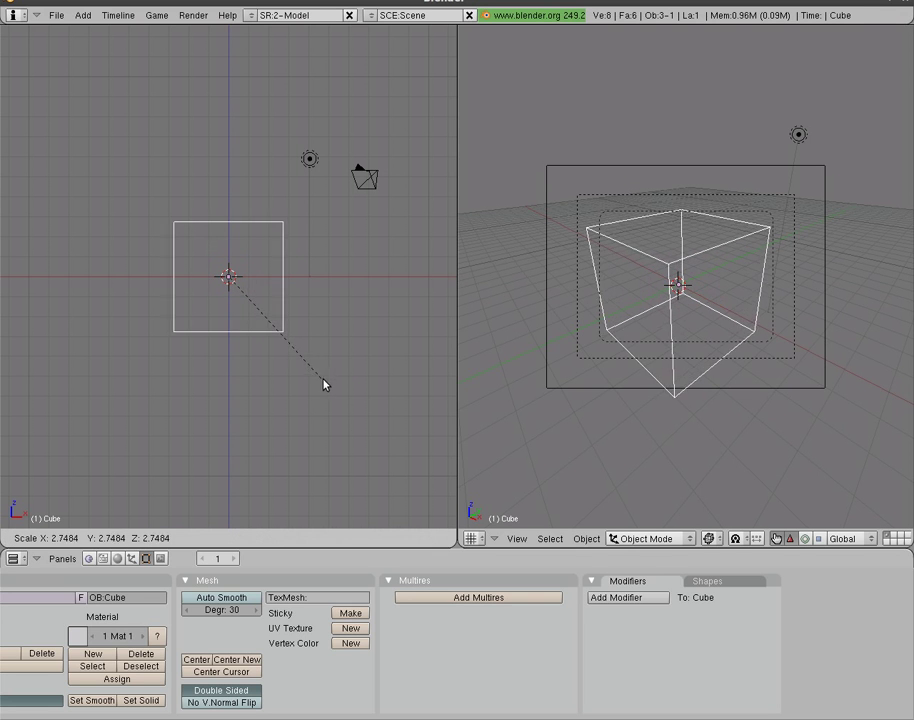
pyautogui.click(300, 367)
# Add a UV sphere with 32 segments and radius 1.00, and move it to the cube's upper-left area in front view.
pyautogui.press('space')
pyautogui.moveTo(320, 310)
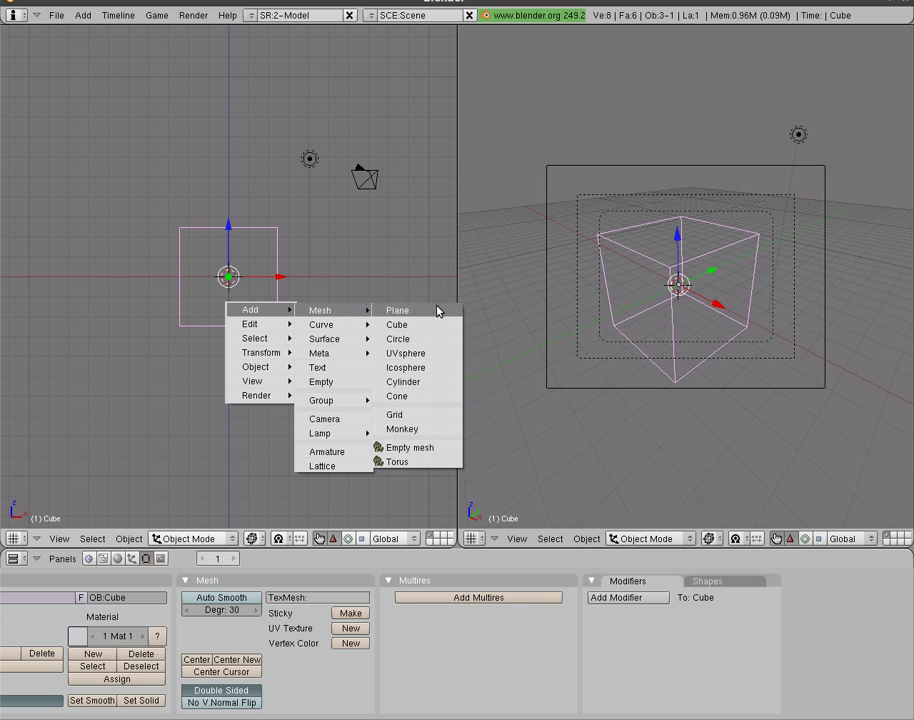
pyautogui.click(427, 354)
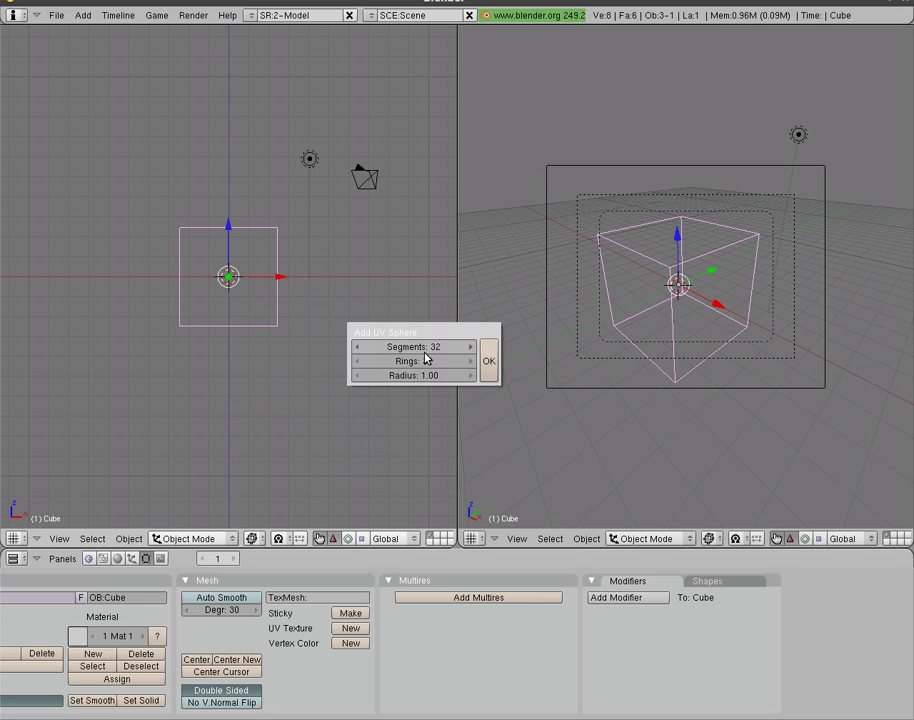
pyautogui.click(488, 361)
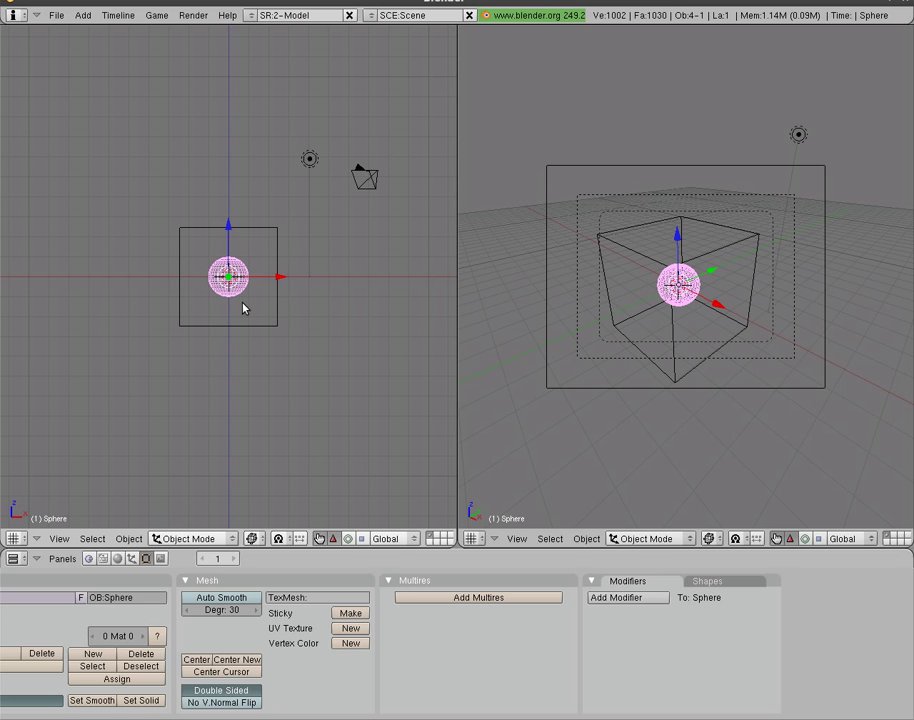
pyautogui.press('g')
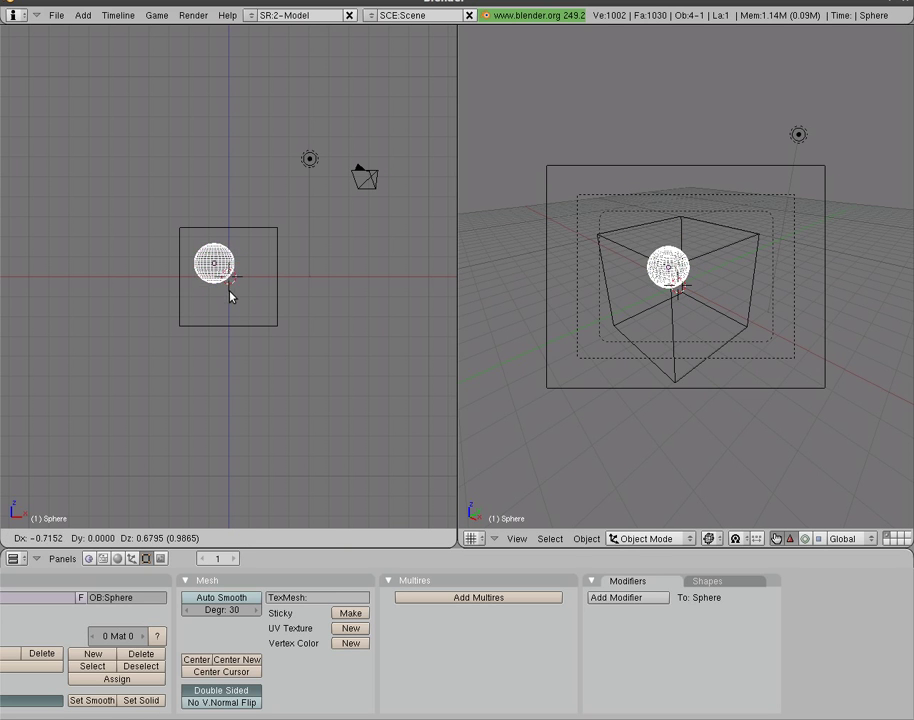
pyautogui.click(223, 286)
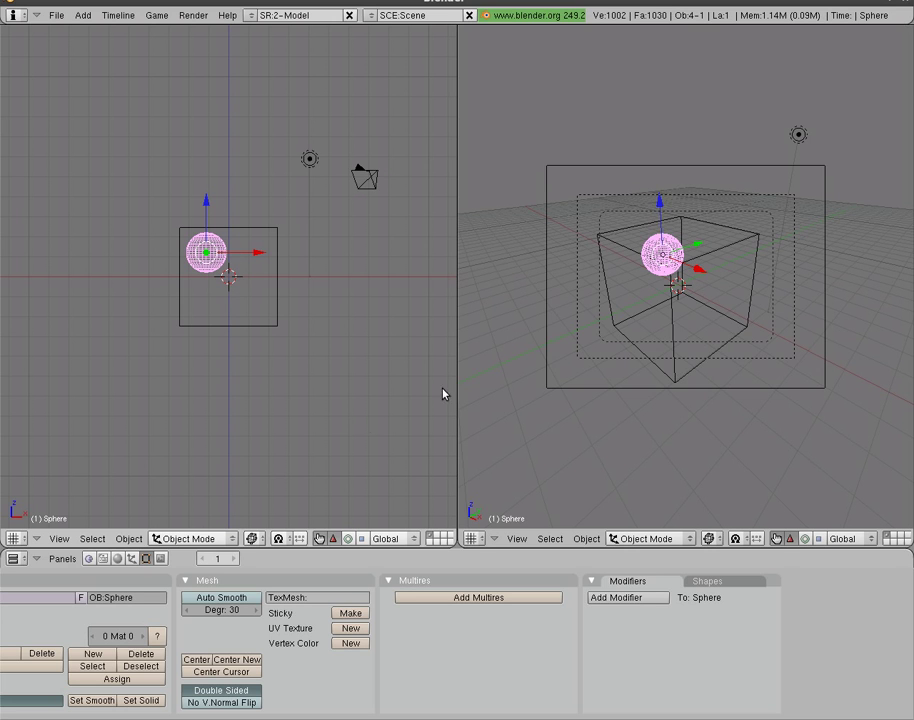
# Enable fluid physics on the sphere and make it an Inflow object.
pyautogui.click(131, 560)
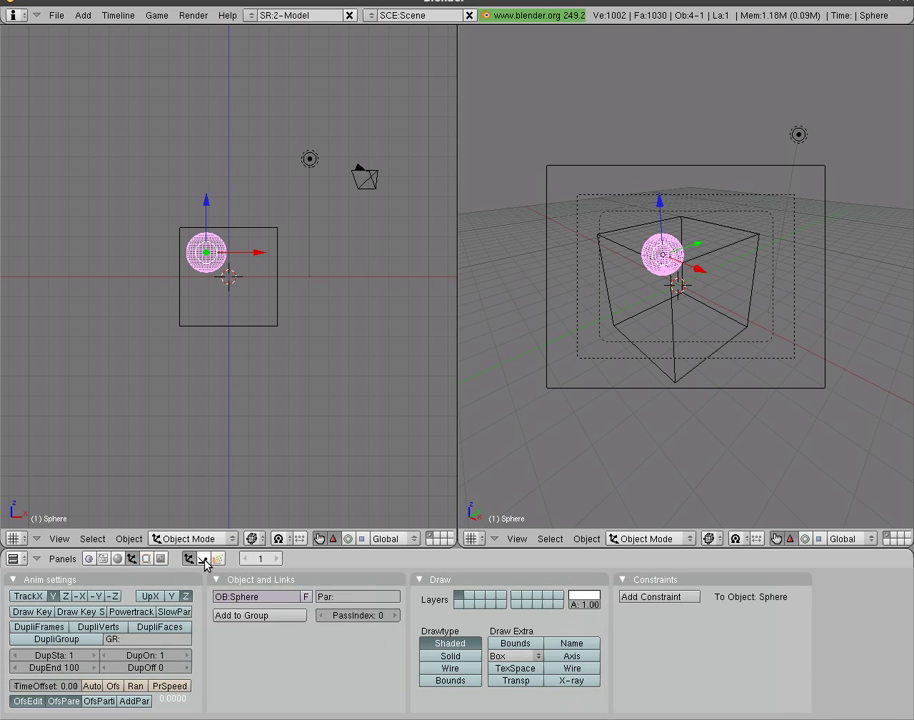
pyautogui.click(204, 561)
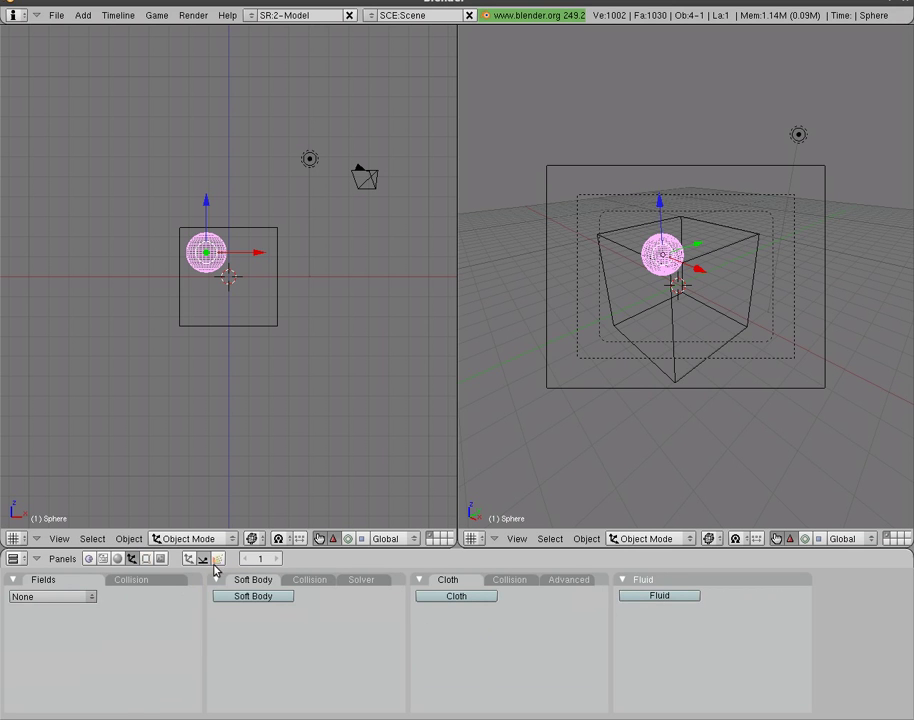
pyautogui.click(681, 600)
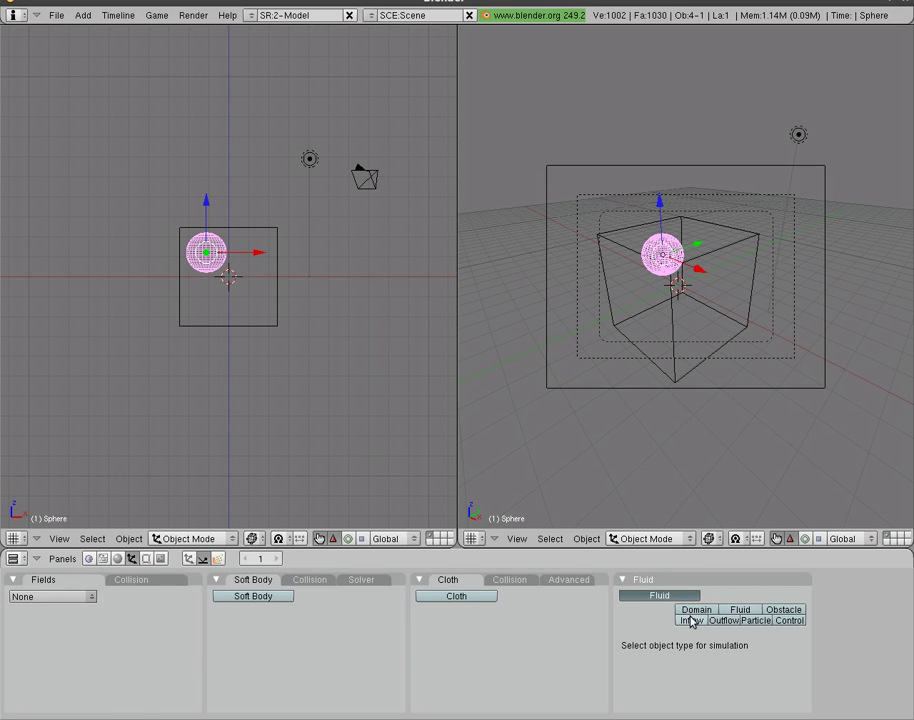
pyautogui.click(687, 624)
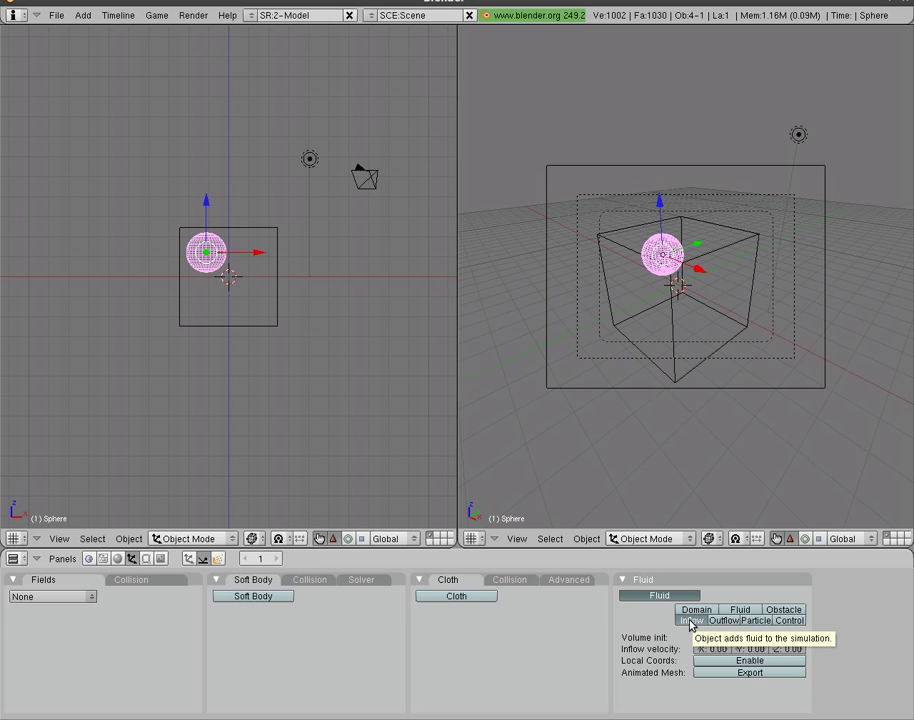
pyautogui.click(689, 622)
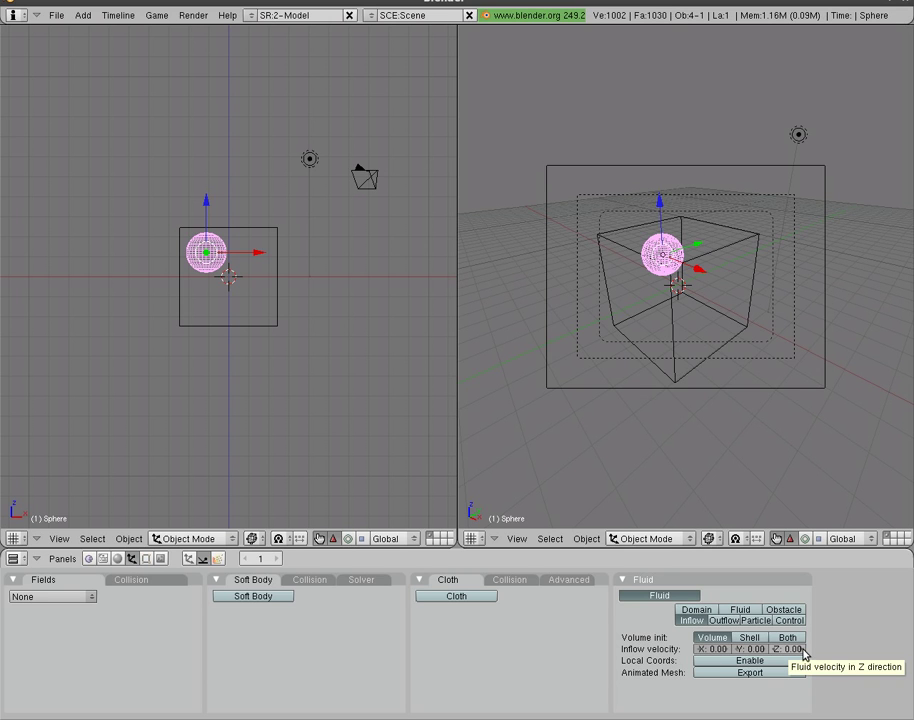
# Set the sphere's inflow velocity to X 0.40 and Z -0.40.
pyautogui.click(730, 650)
pyautogui.click(730, 650)
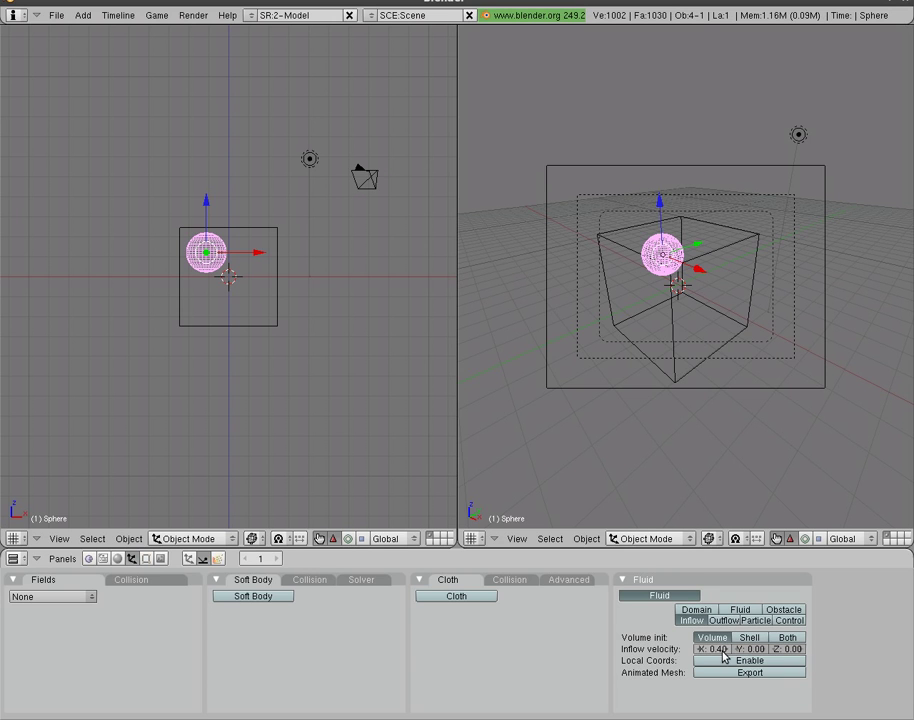
pyautogui.click(776, 650)
pyautogui.click(776, 650)
pyautogui.click(776, 650)
pyautogui.click(776, 650)
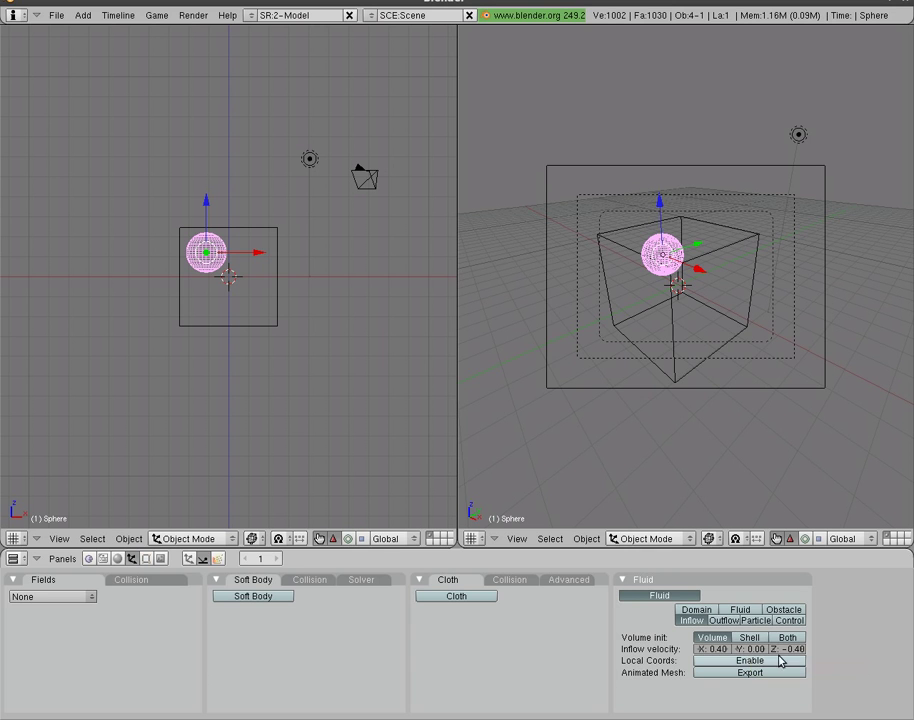
# Make the large cube the fluid Domain and bake the fluid simulation.
pyautogui.rightClick(676, 312)
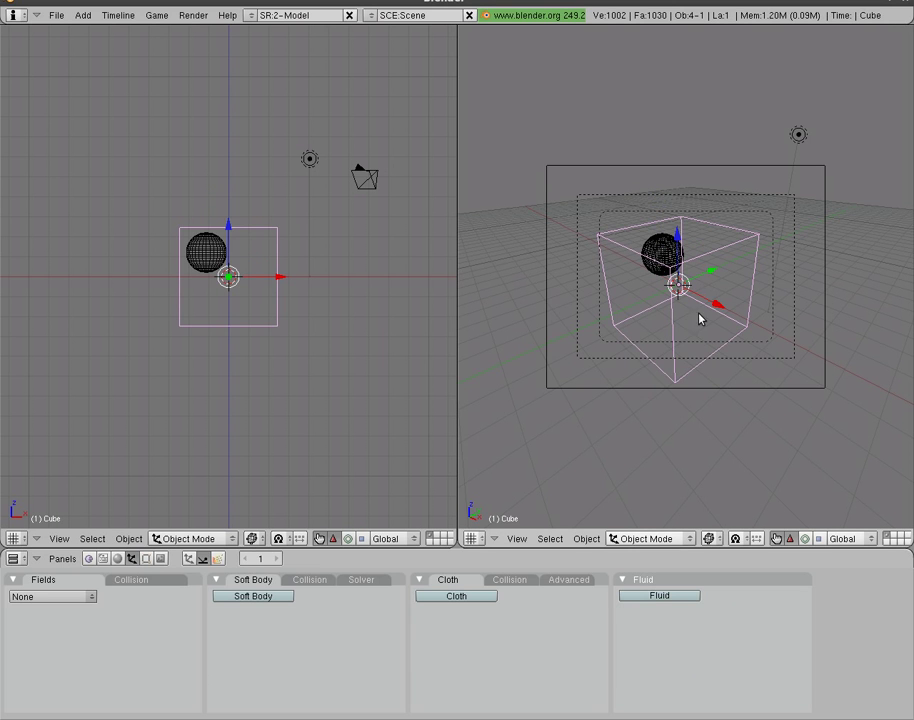
pyautogui.click(668, 597)
pyautogui.click(710, 611)
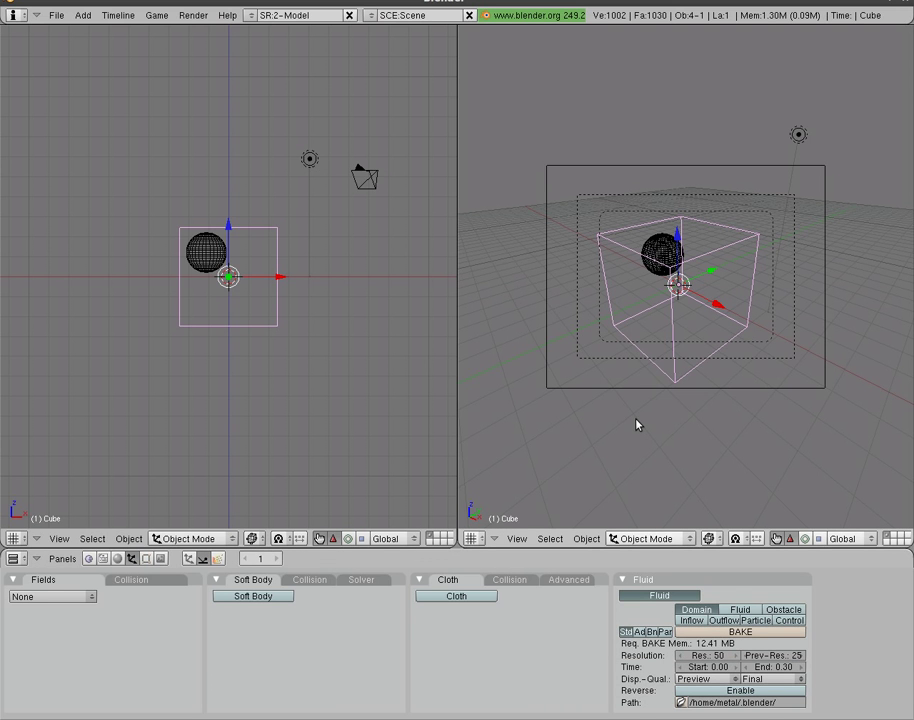
pyautogui.hotkey('ctrl', 'b')
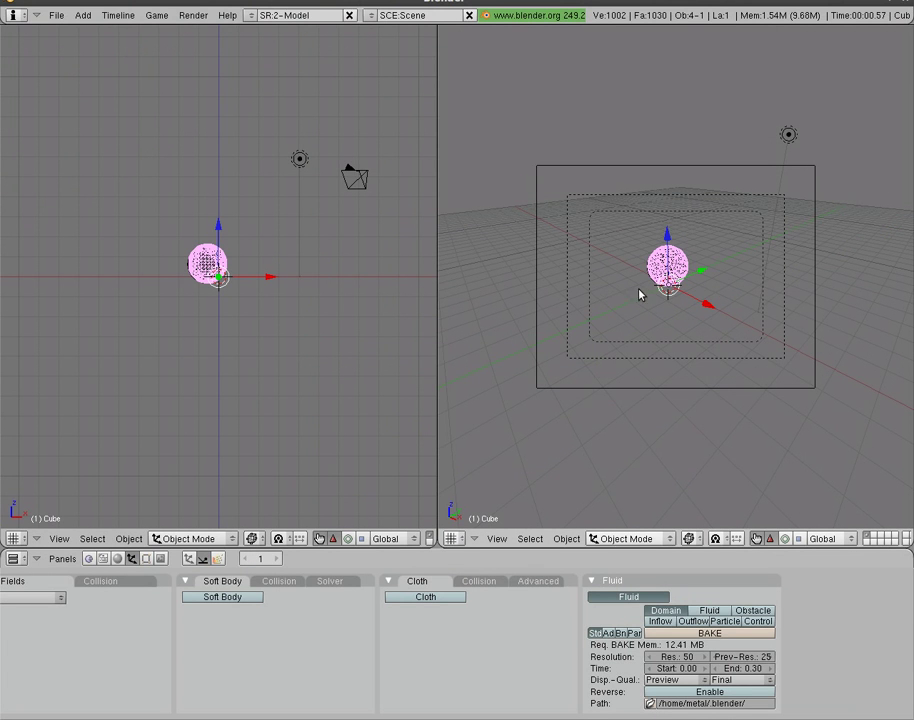
# Play the baked fluid animation, first in the camera viewport and then in both viewports.
pyautogui.hotkey('alt', 'a')
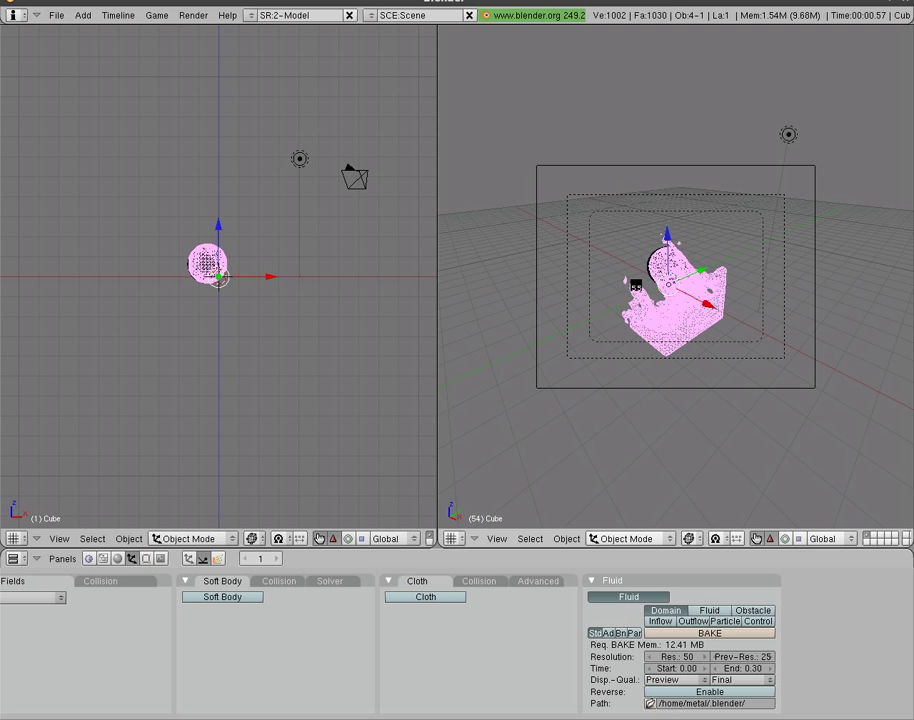
pyautogui.press('Escape')
pyautogui.hotkey('alt', 'shift', 'a')
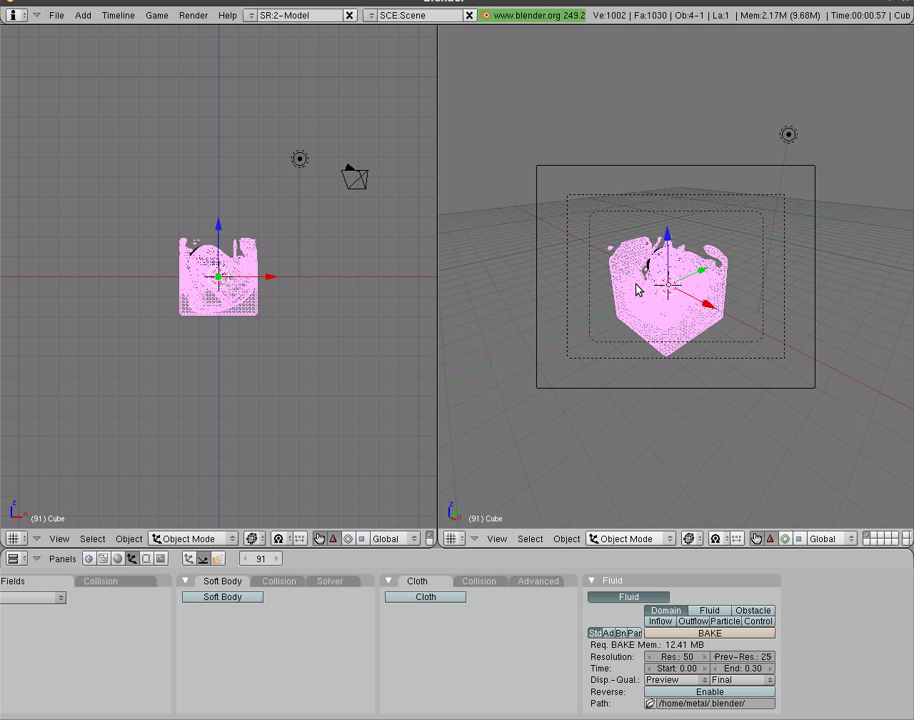
# Go to frame 81 and render it, then close the render window after viewing the fluid.
pyautogui.press('Down')
pyautogui.press('Down')
pyautogui.press('F12')
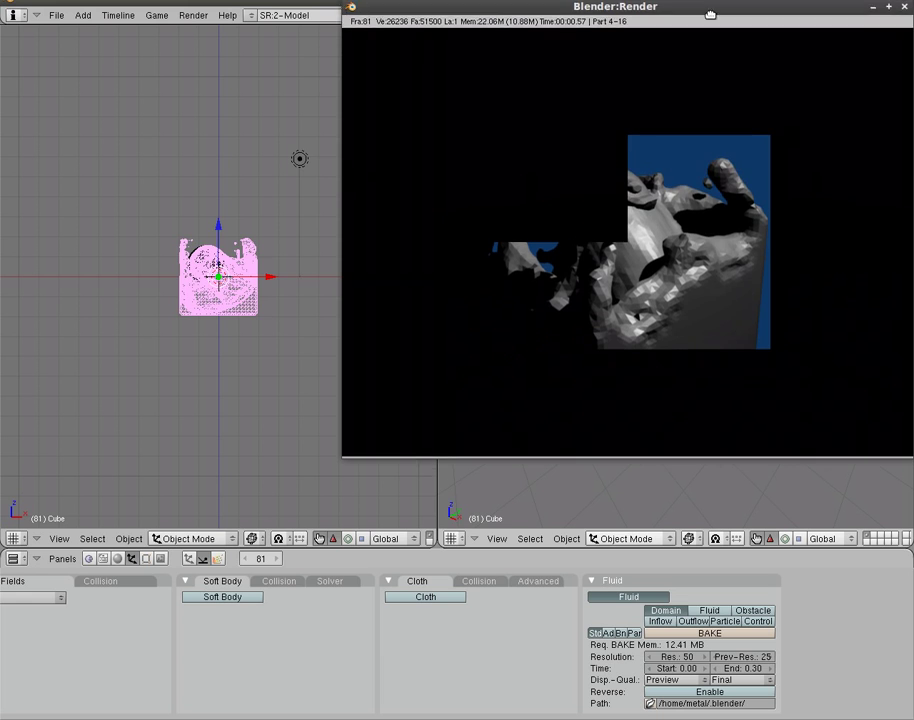
pyautogui.moveTo(718, 6); pyautogui.dragTo(526, 84)
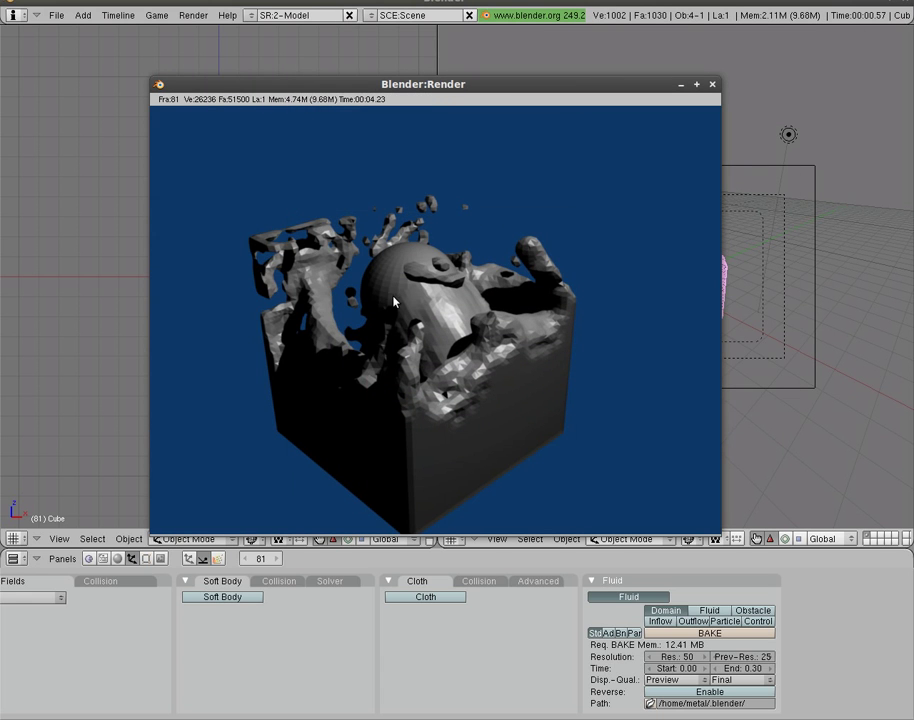
pyautogui.click(712, 84)
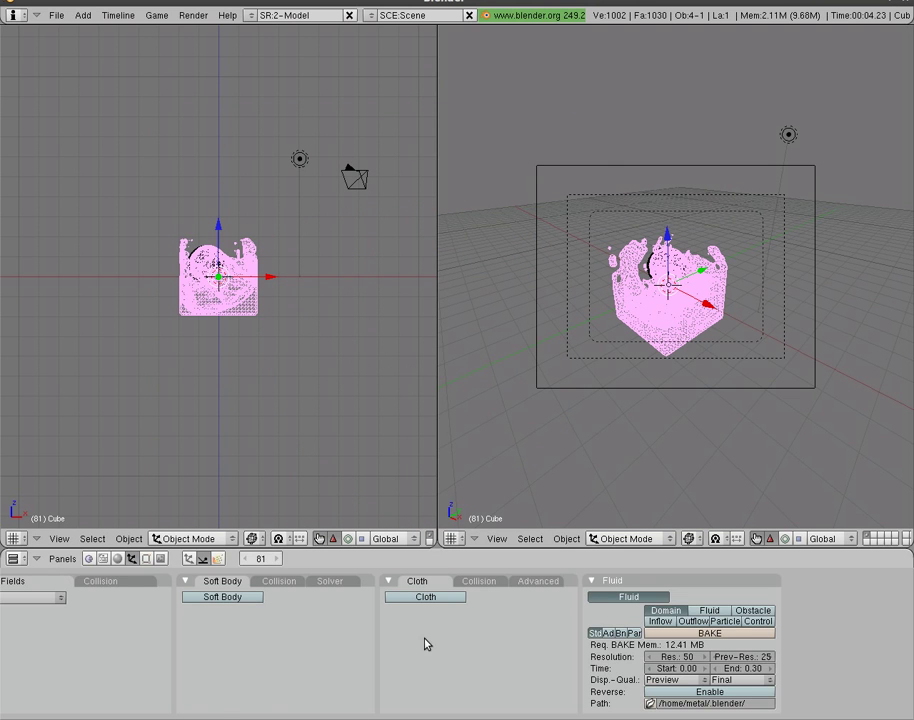
# Apply Set Smooth to the fluid domain mesh and render frame 81 again to check the shading.
pyautogui.scroll(2, 218, 706)
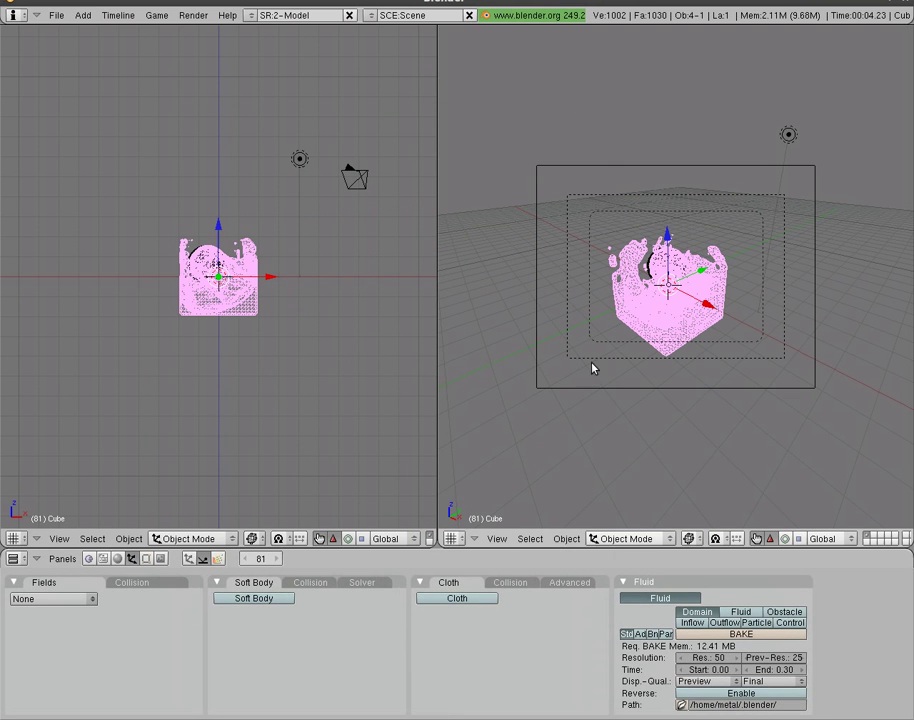
pyautogui.click(146, 559)
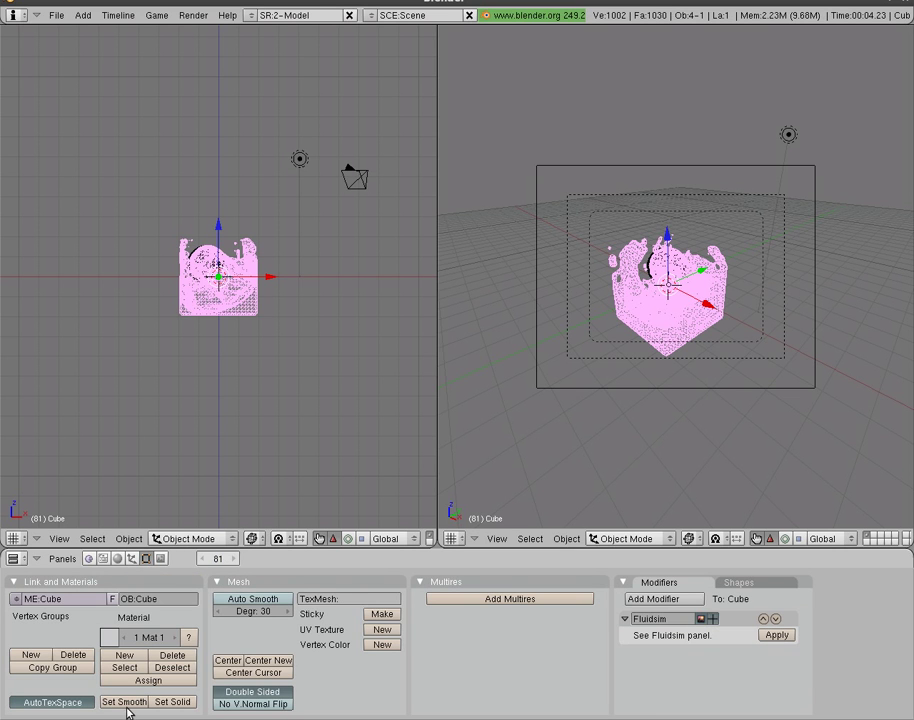
pyautogui.press('F12')
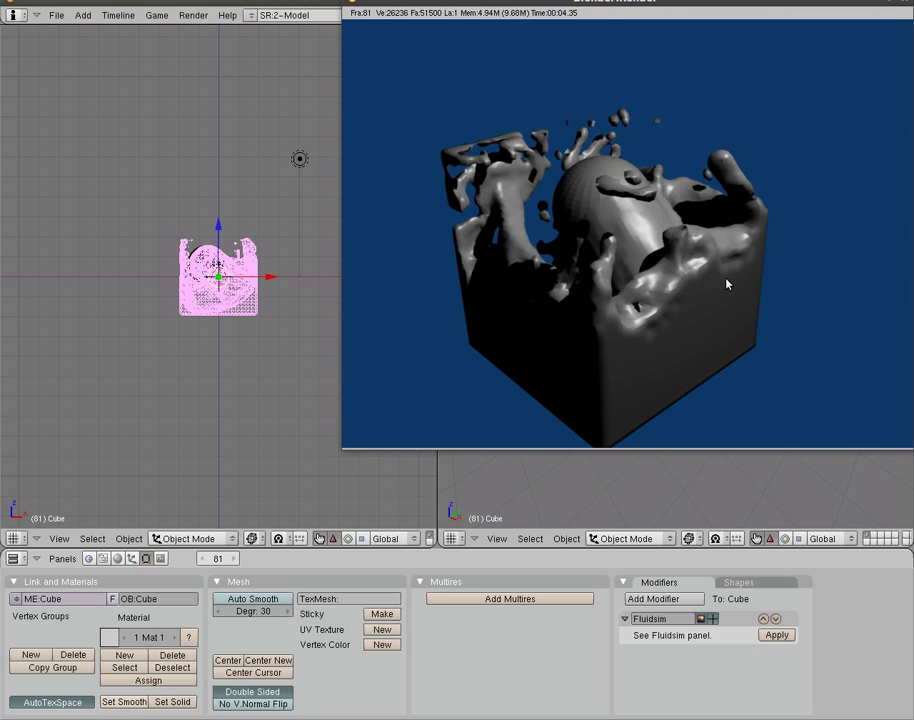
pyautogui.moveTo(755, 10); pyautogui.dragTo(625, 98)
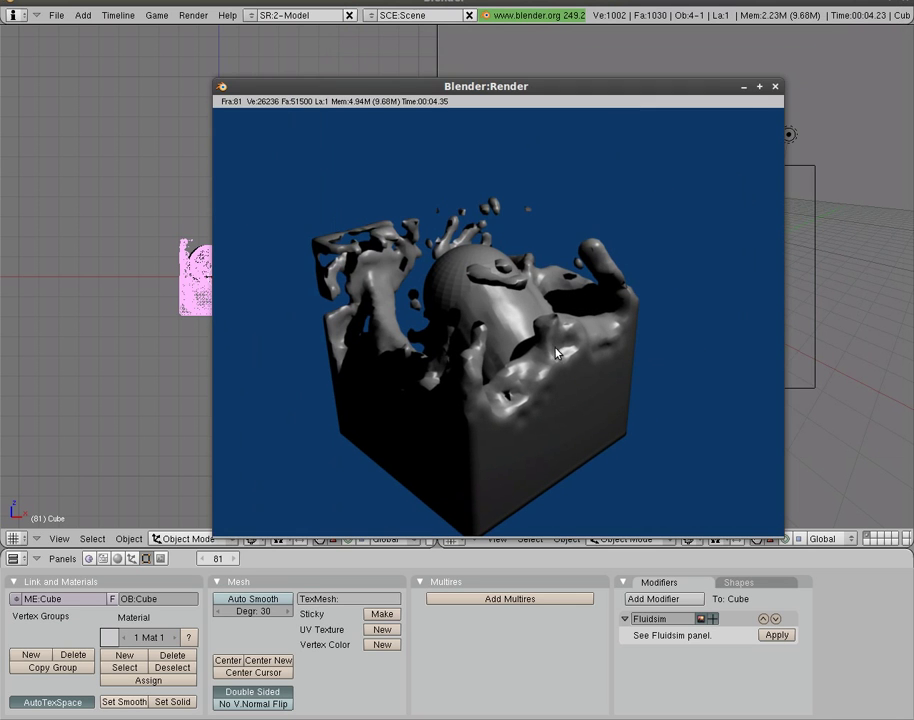
pyautogui.click(775, 87)
# Delete the inflow sphere from the scene.
pyautogui.rightClick(662, 268)
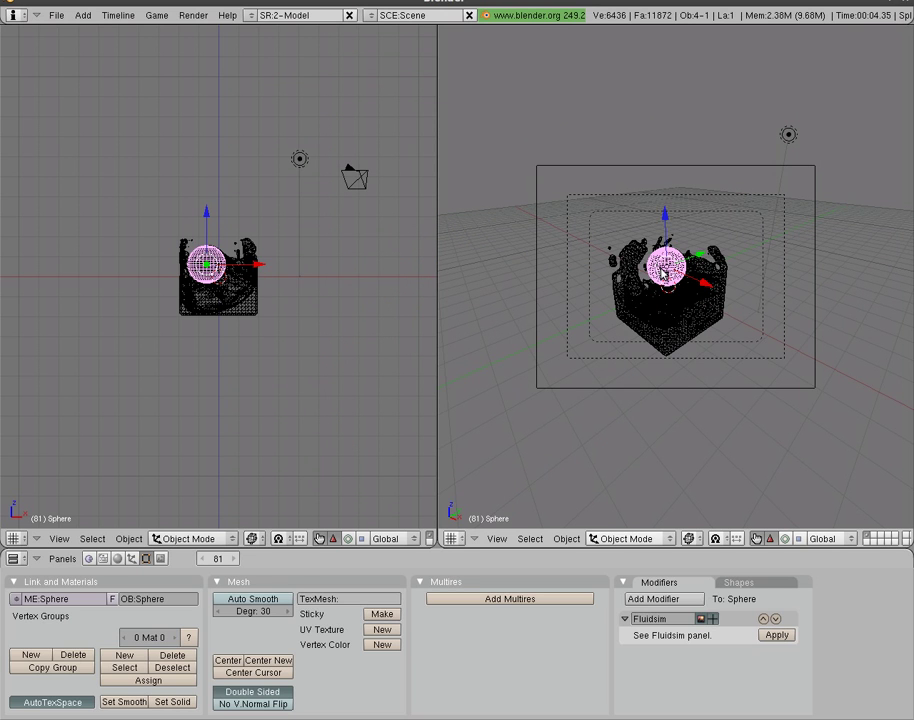
pyautogui.press('x')
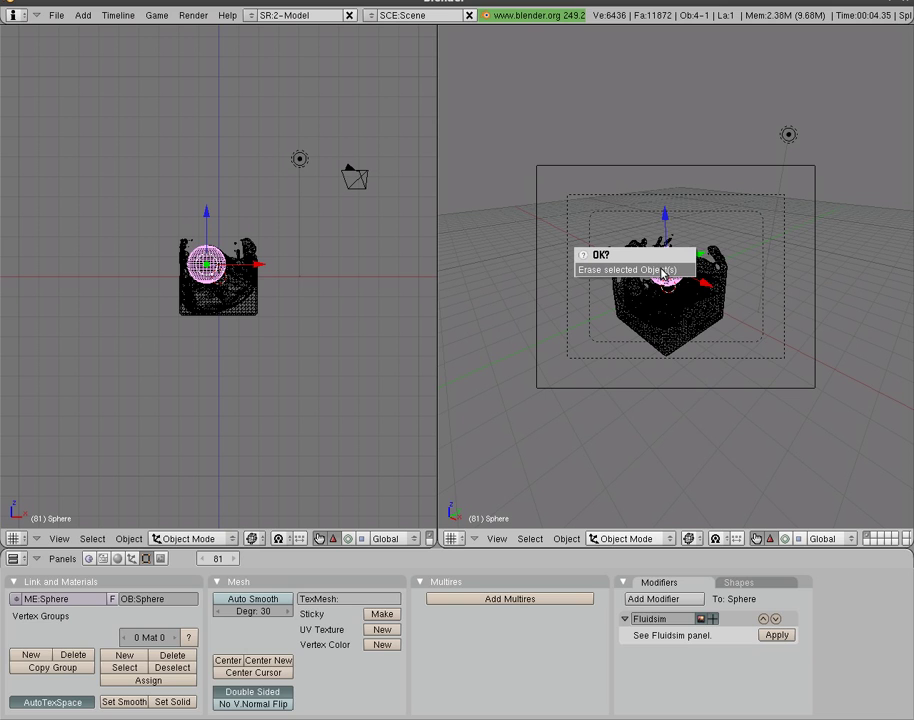
pyautogui.click(662, 271)
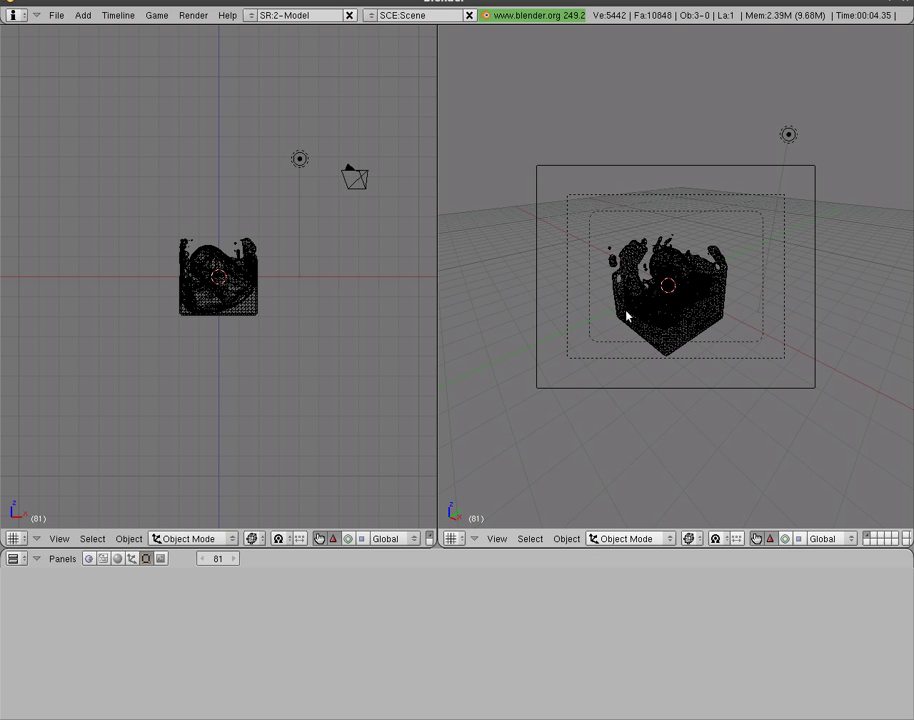
# Enable Ray Mirror and Ray Transp on the fluid domain's material.
pyautogui.rightClick(704, 313)
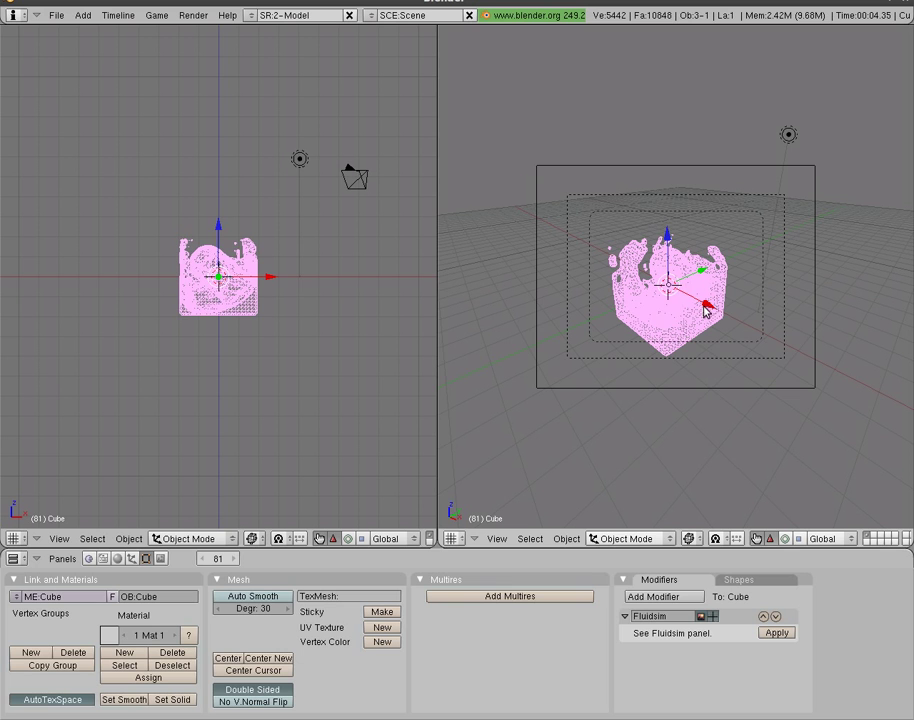
pyautogui.click(117, 559)
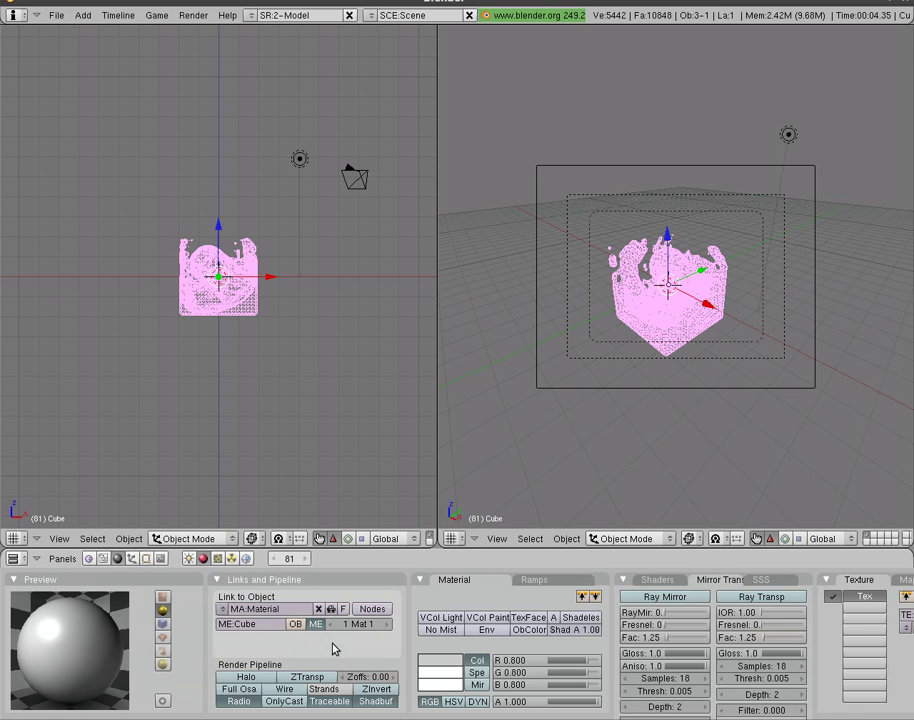
pyautogui.click(674, 599)
pyautogui.click(783, 599)
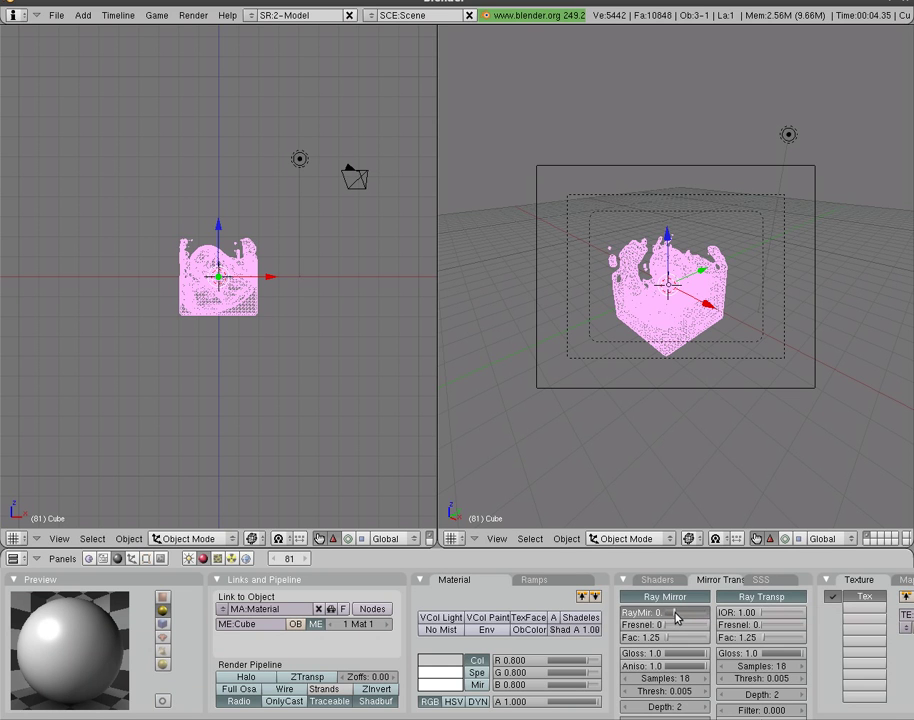
# Raise the material's RayMir and both Fresnel values, set IOR to 2.29, and render the frame.
pyautogui.moveTo(669, 611); pyautogui.dragTo(683, 612)
pyautogui.moveTo(767, 612); pyautogui.dragTo(793, 613)
pyautogui.moveTo(679, 628); pyautogui.dragTo(687, 630)
pyautogui.moveTo(752, 626); pyautogui.dragTo(781, 628)
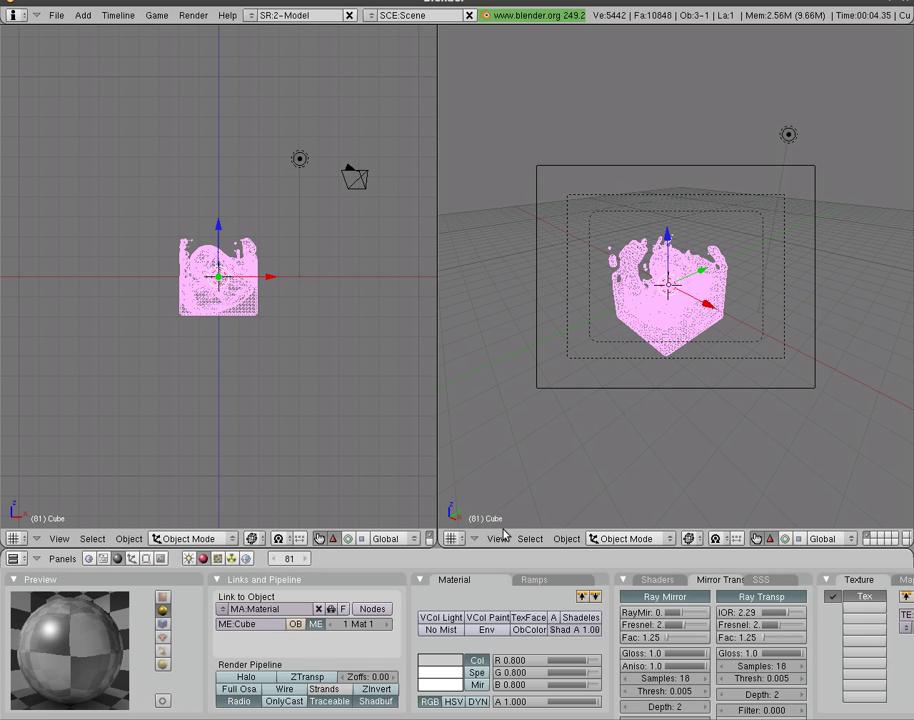
pyautogui.press('F12')
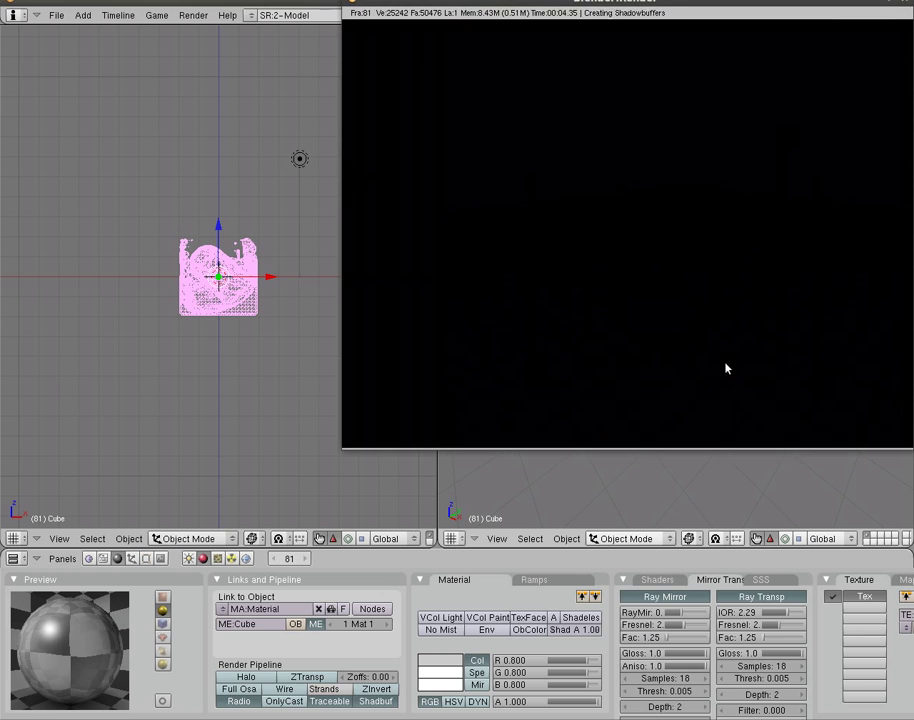